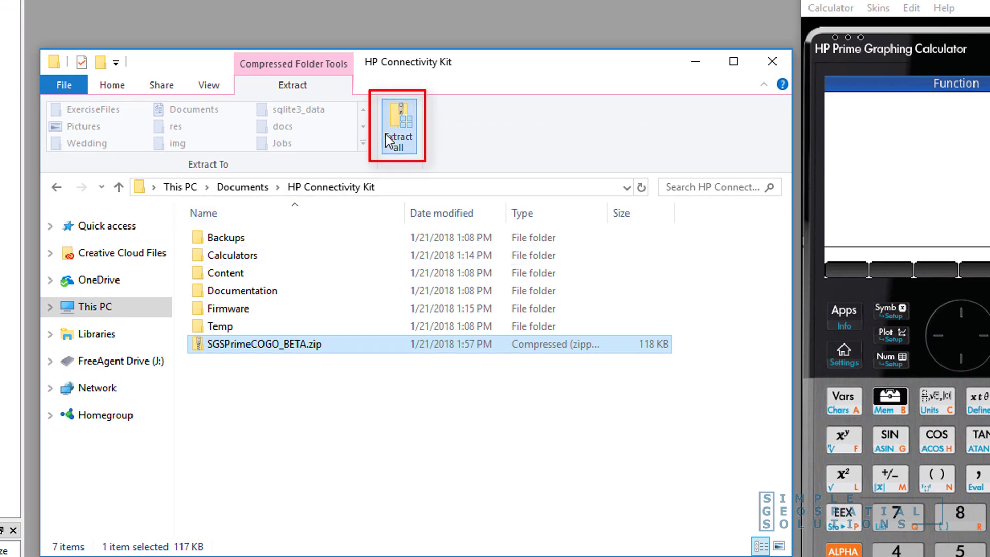
- Extract the SGSPrimeCOGO_BETA archive into its own folder without showing the extracted files
{"action": "left_click", "coordinate": [398, 128]}
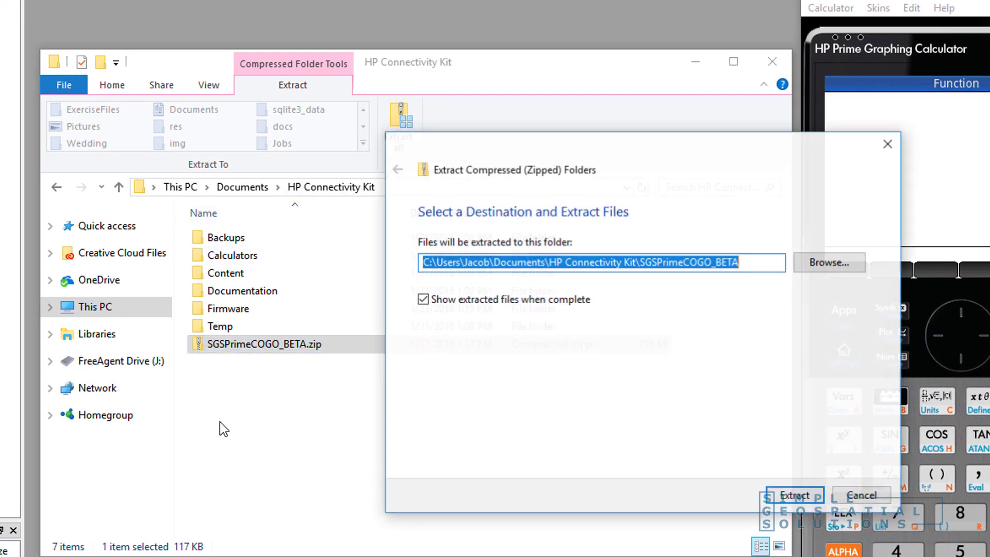
{"action": "left_click", "coordinate": [423, 299]}
{"action": "left_click", "coordinate": [781, 495]}
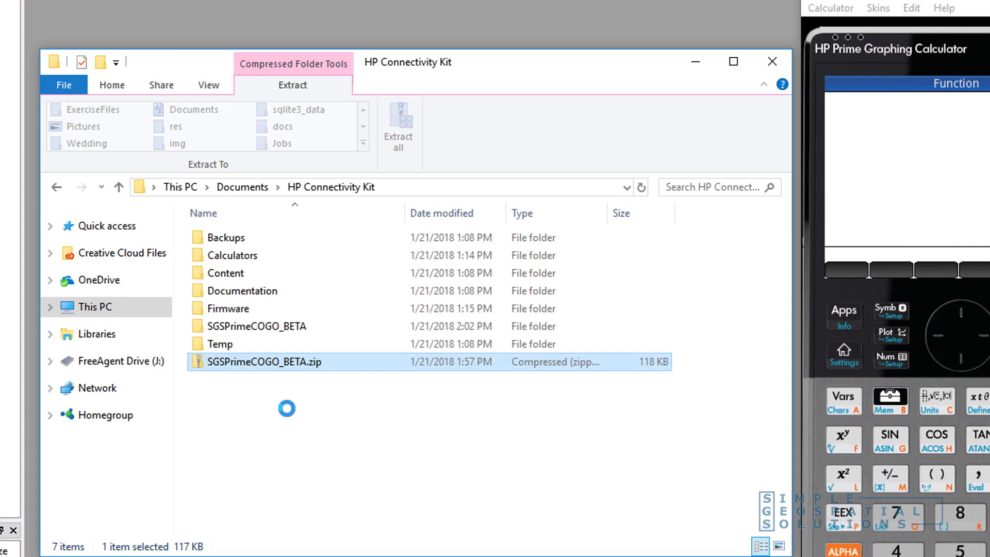
- Copy SGS Prime COGO.hpappdir from the extracted folder onto Virtual Prime
{"action": "double_click", "coordinate": [249, 328]}
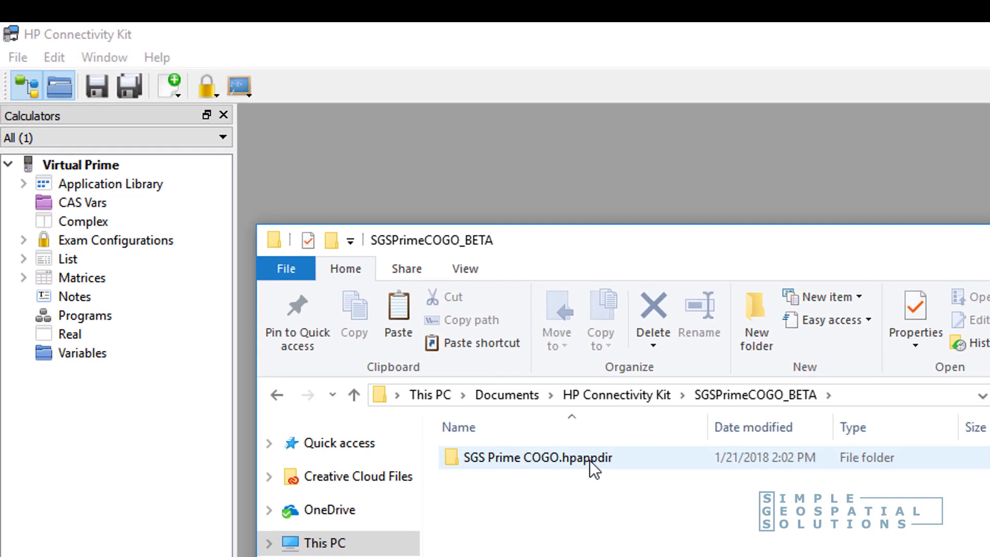
{"action": "mouse_move", "coordinate": [589, 459]}
{"action": "left_mouse_down"}
{"action": "mouse_move", "coordinate": [147, 246]}
{"action": "mouse_move", "coordinate": [135, 185]}
{"action": "left_mouse_up"}
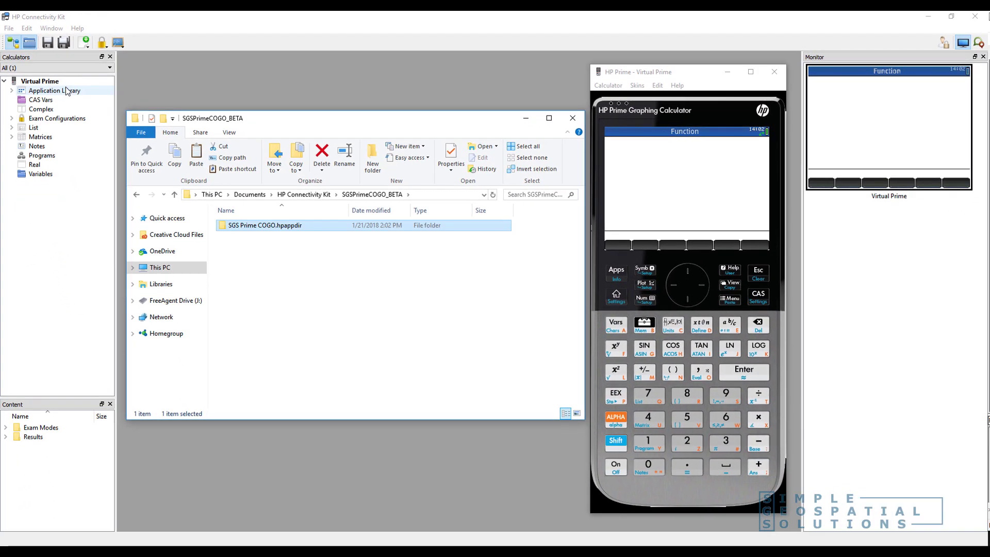
{"action": "left_click_drag", "start_coordinate": [136, 184], "coordinate": [135, 184]}
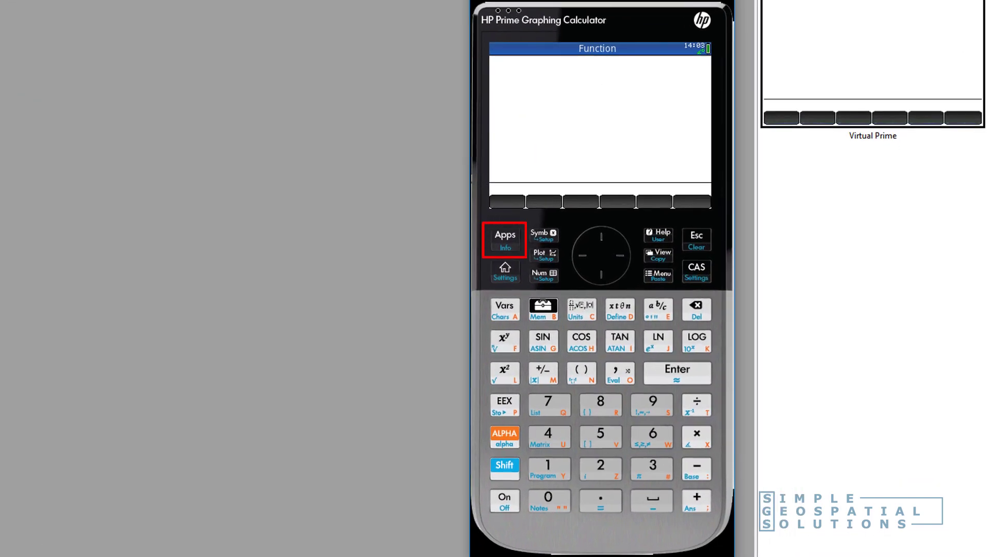
- Start SGS Prime COGO from the Application Library to reach its Apply License Key screen
{"action": "left_click", "coordinate": [507, 242]}
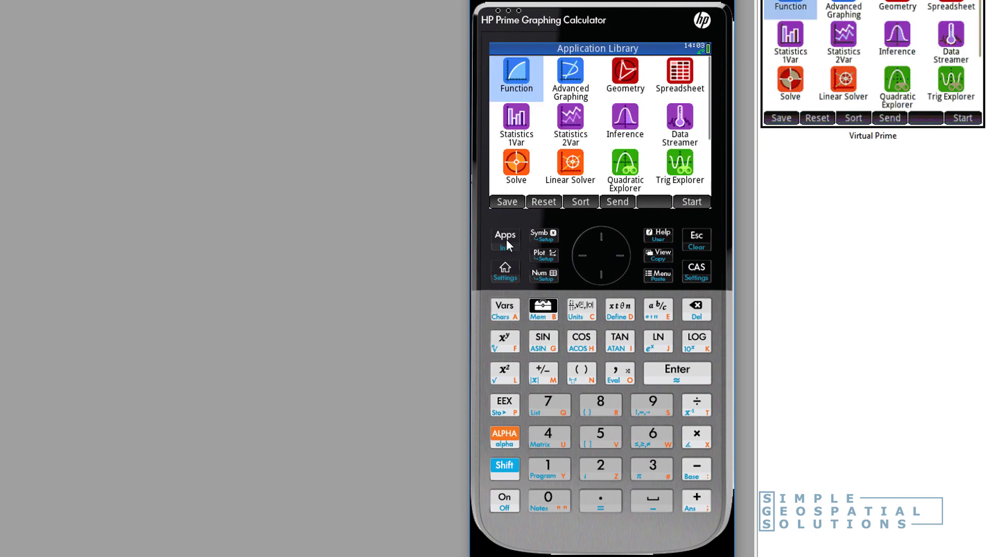
{"action": "left_click", "coordinate": [603, 278]}
{"action": "left_click", "coordinate": [603, 278]}
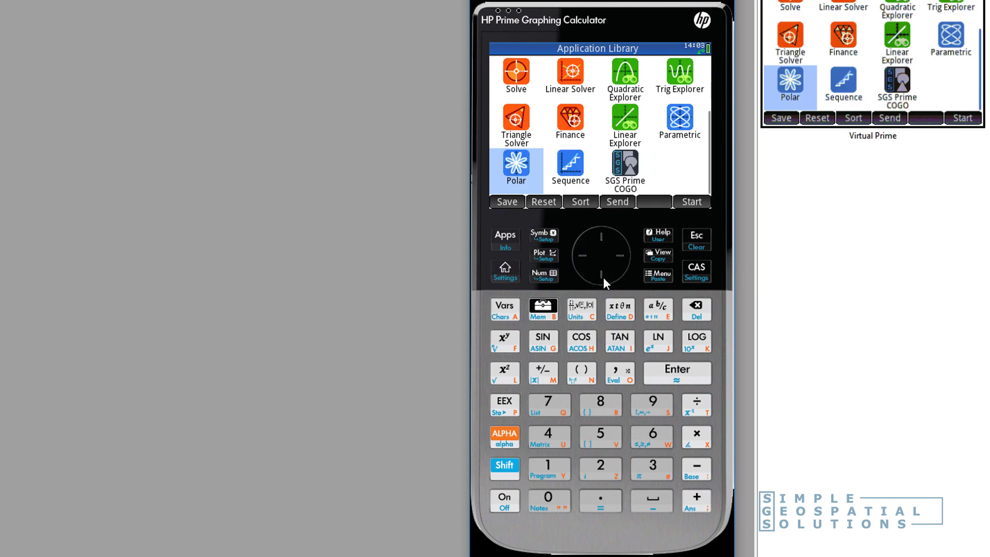
{"action": "left_click", "coordinate": [619, 258]}
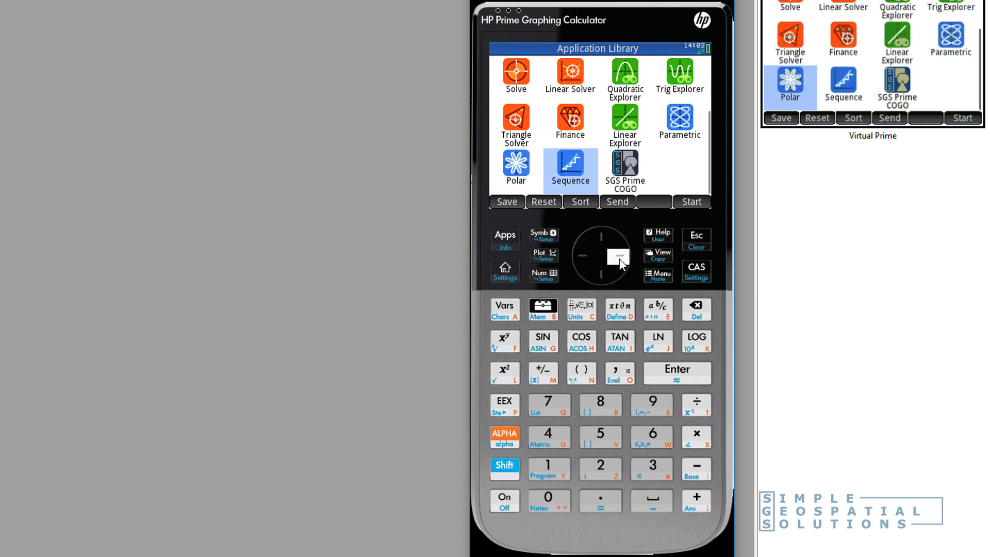
{"action": "left_click", "coordinate": [697, 203]}
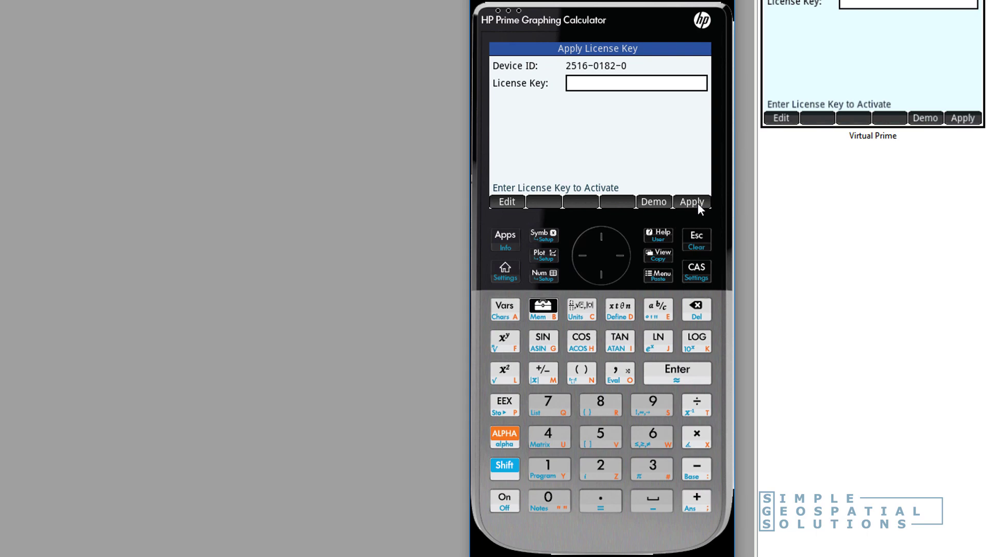
- Enter the license key in the License Key field and apply it, dismissing the success message
{"action": "left_click", "coordinate": [635, 85]}
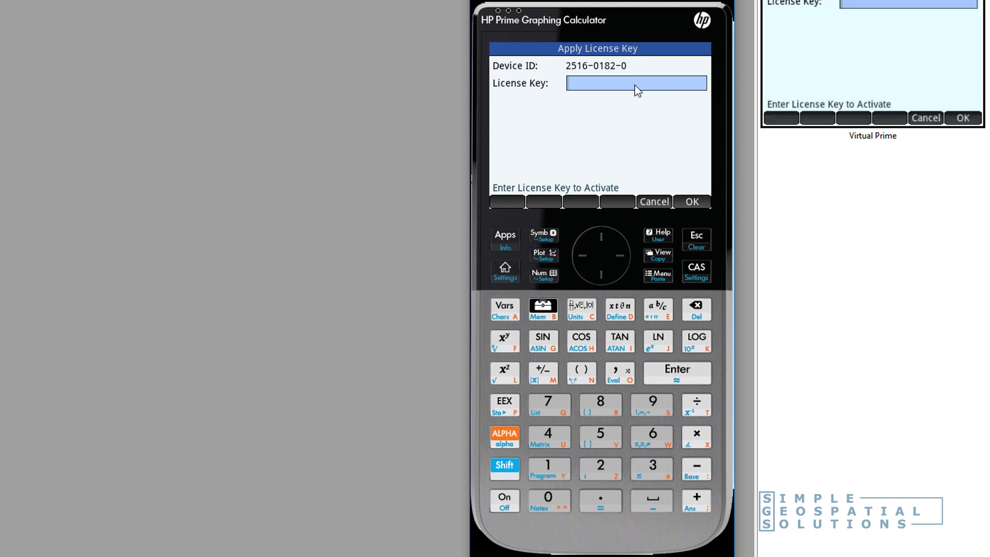
{"action": "key", "text": "Return"}
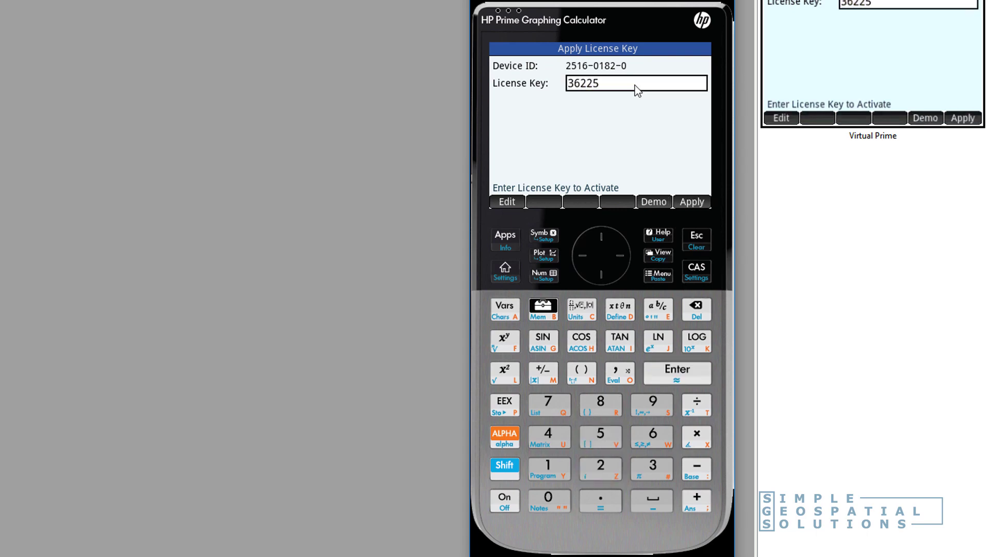
{"action": "key", "text": "Return"}
{"action": "key", "text": "Return"}
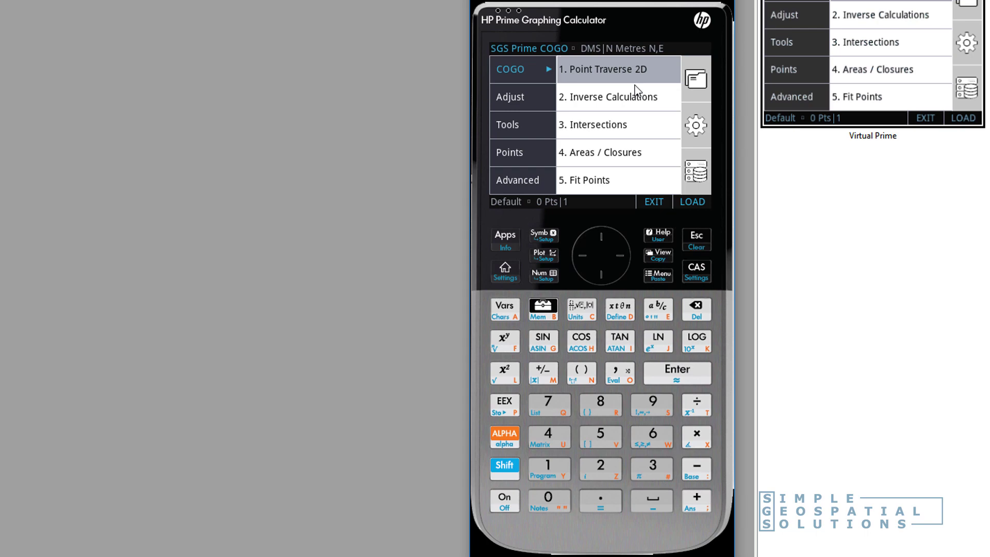